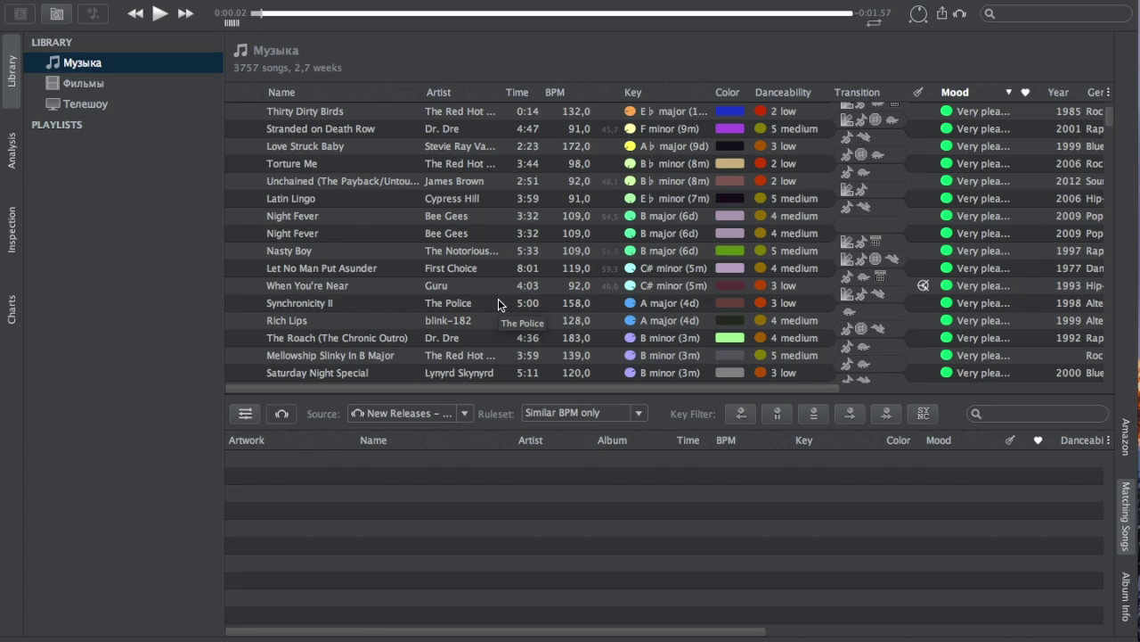
- Analyze the second copy of the Bee Gees song "Night Fever" with the analysis options as set
left_click(312, 234)
right_click(311, 234)
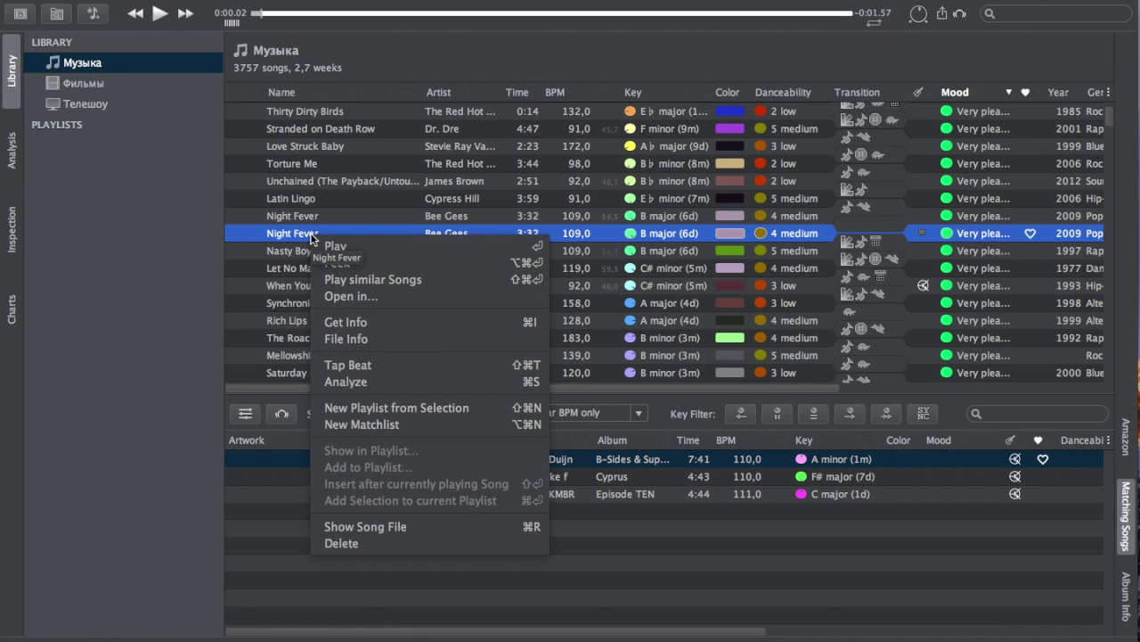
left_click(374, 382)
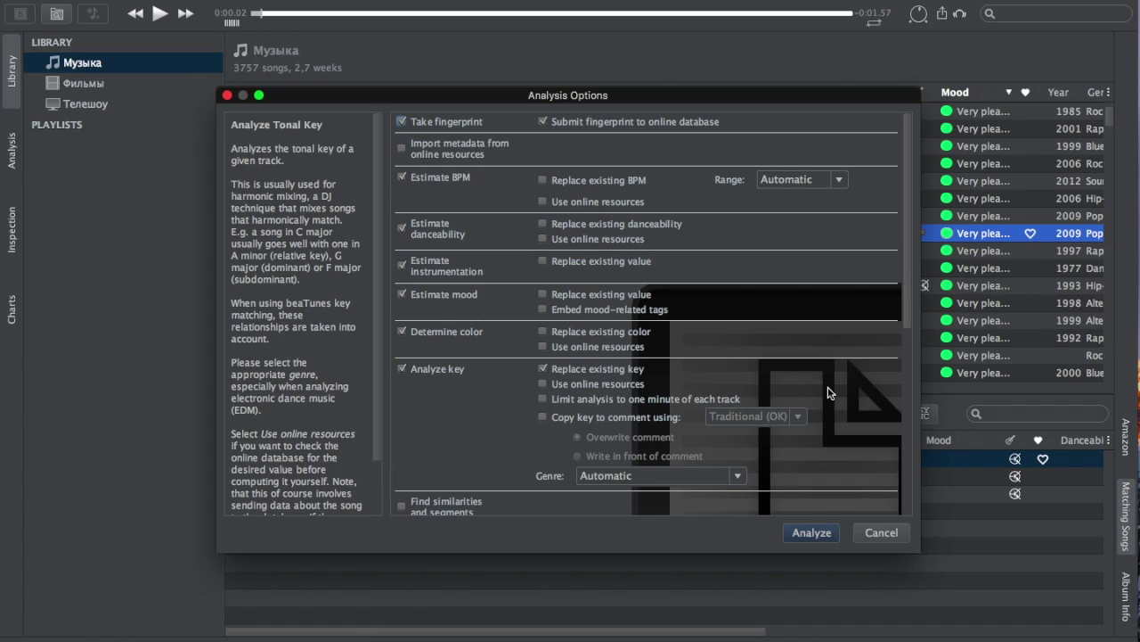
left_click(811, 532)
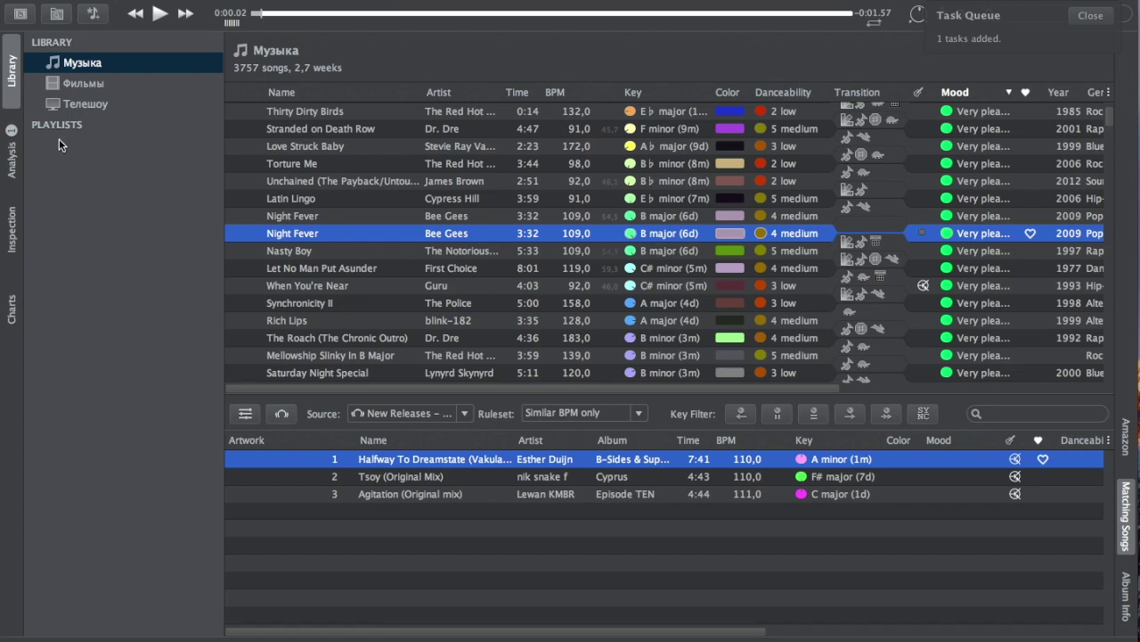
- Check the analysis task queue and return to the music library
left_click(12, 151)
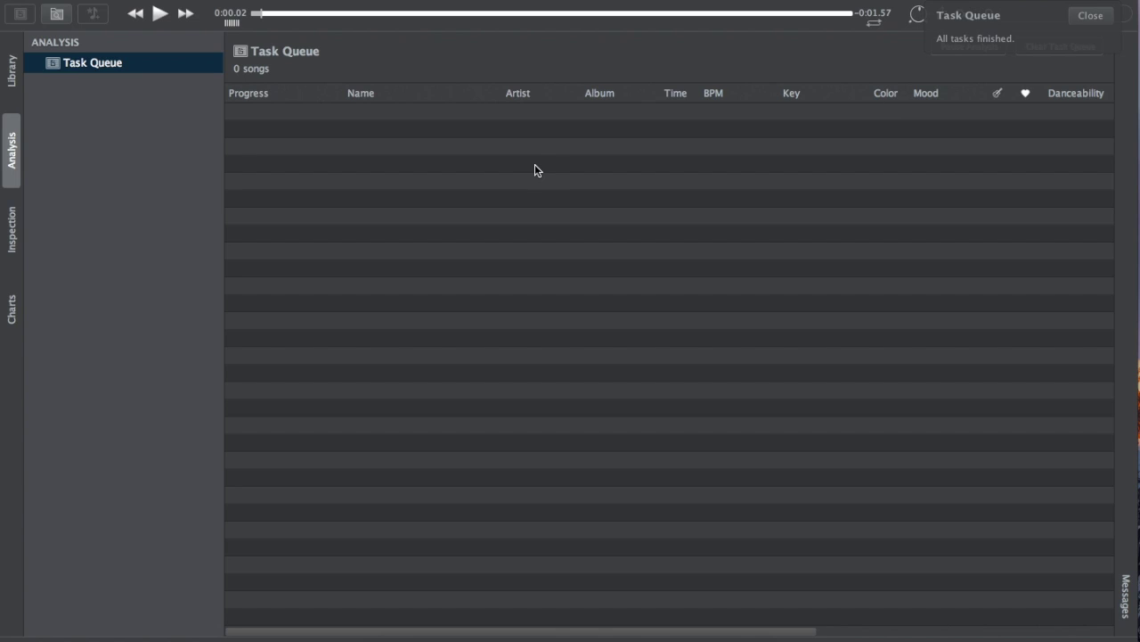
left_click(12, 74)
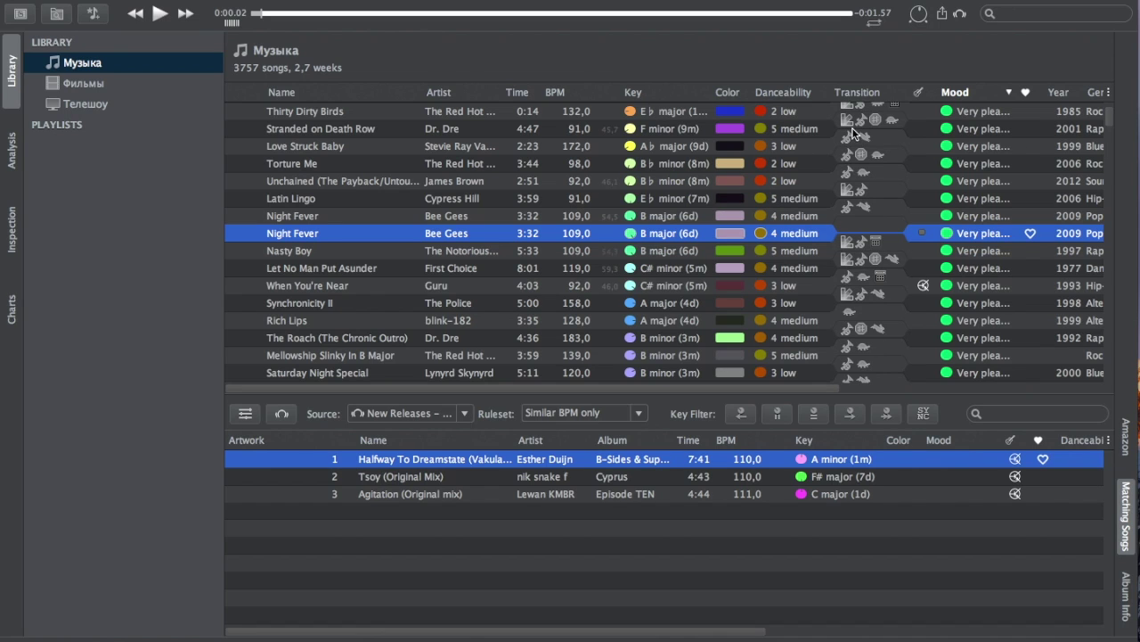
mouse_move(848, 120)
- Open the inspection view and list the checks under Consistency Issues
left_click(12, 230)
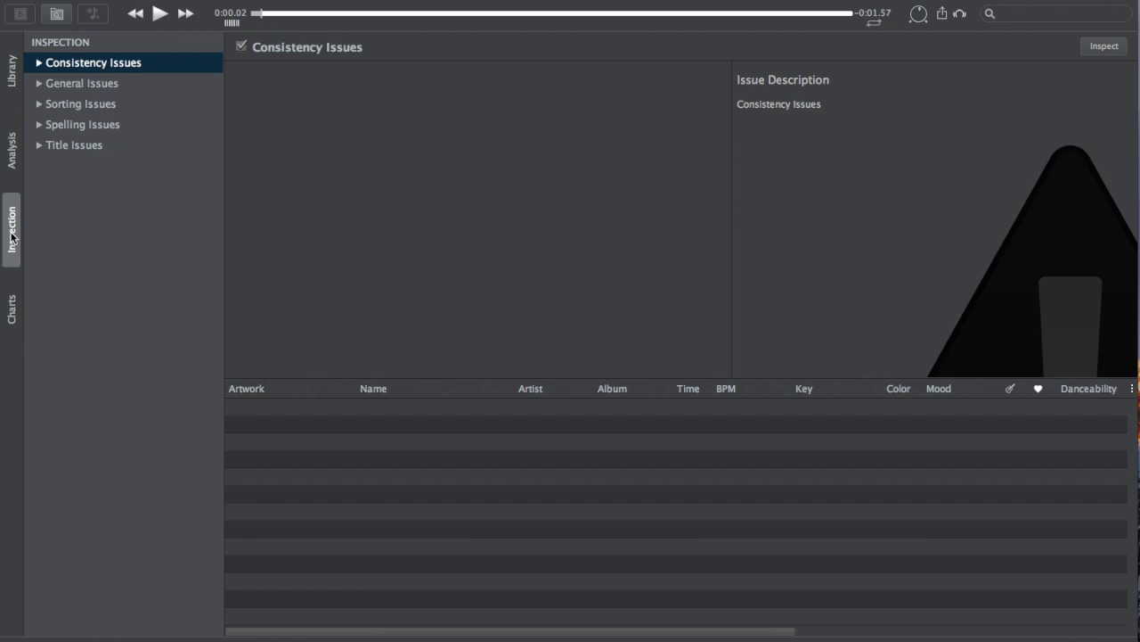
left_click(38, 64)
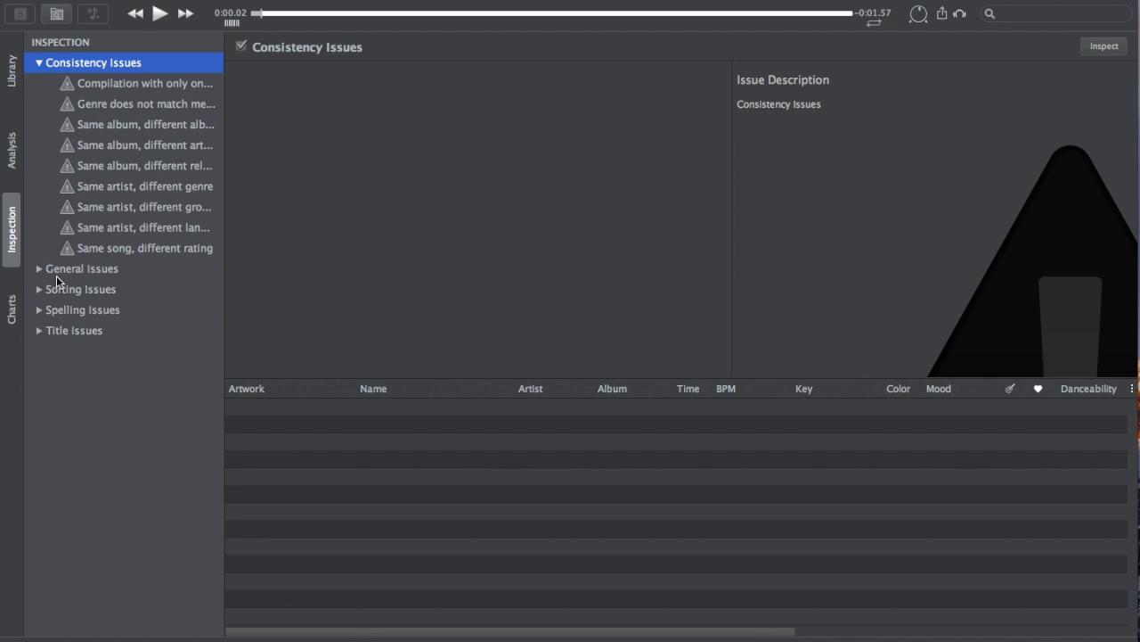
- Browse the list of Amazon and Beatport charts and review the general settings without changing them
left_click(18, 312)
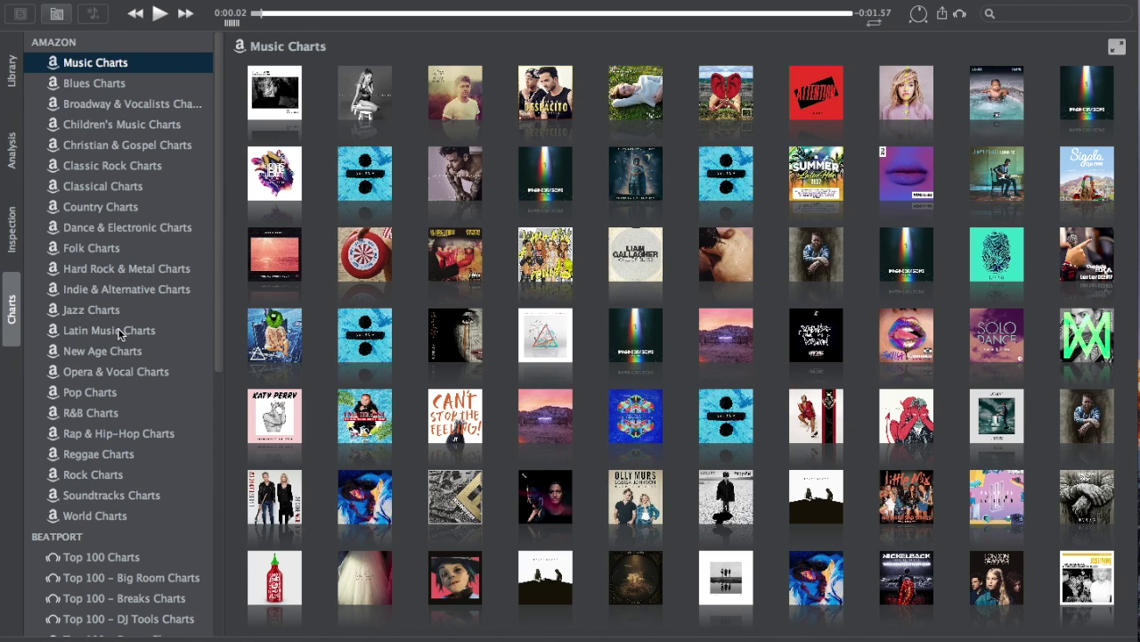
scroll(120, 332, "down", 5)
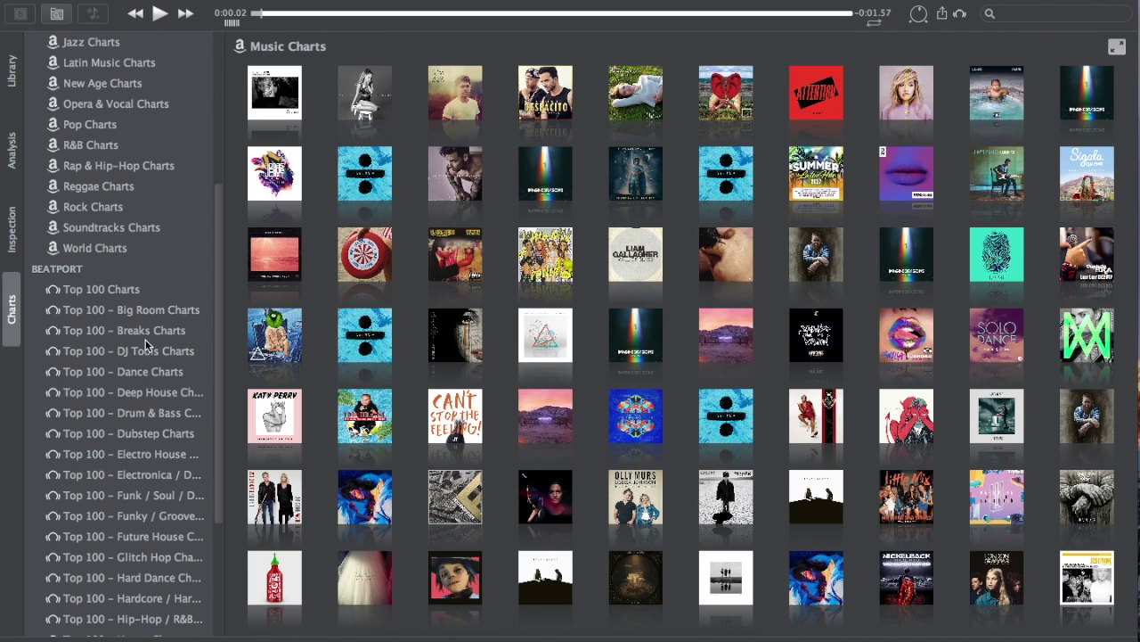
left_click(191, 0)
mouse_move(71, 0)
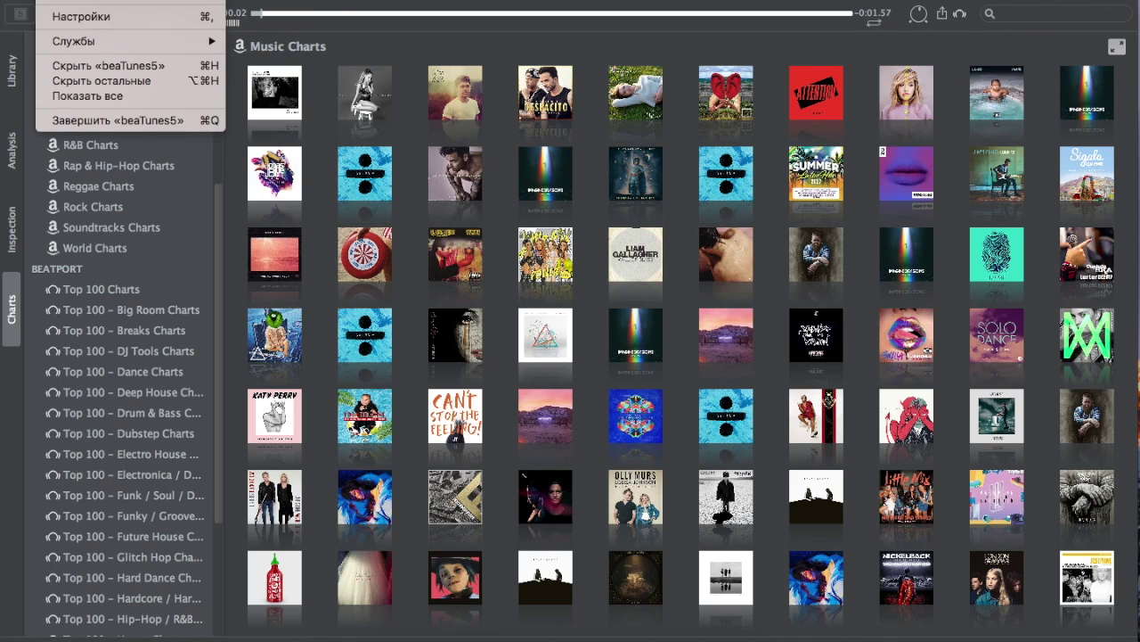
left_click(80, 16)
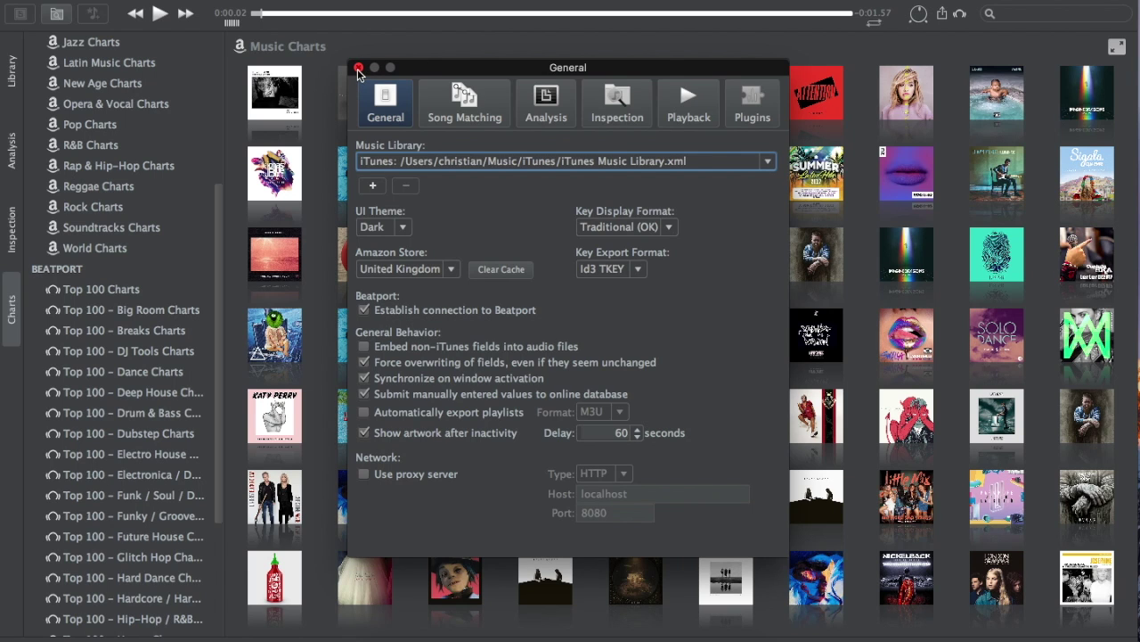
left_click(358, 68)
- Show the Beatport Top 100 – Hip-Hop / R&B chart and look over its albums
scroll(104, 432, "down", 3)
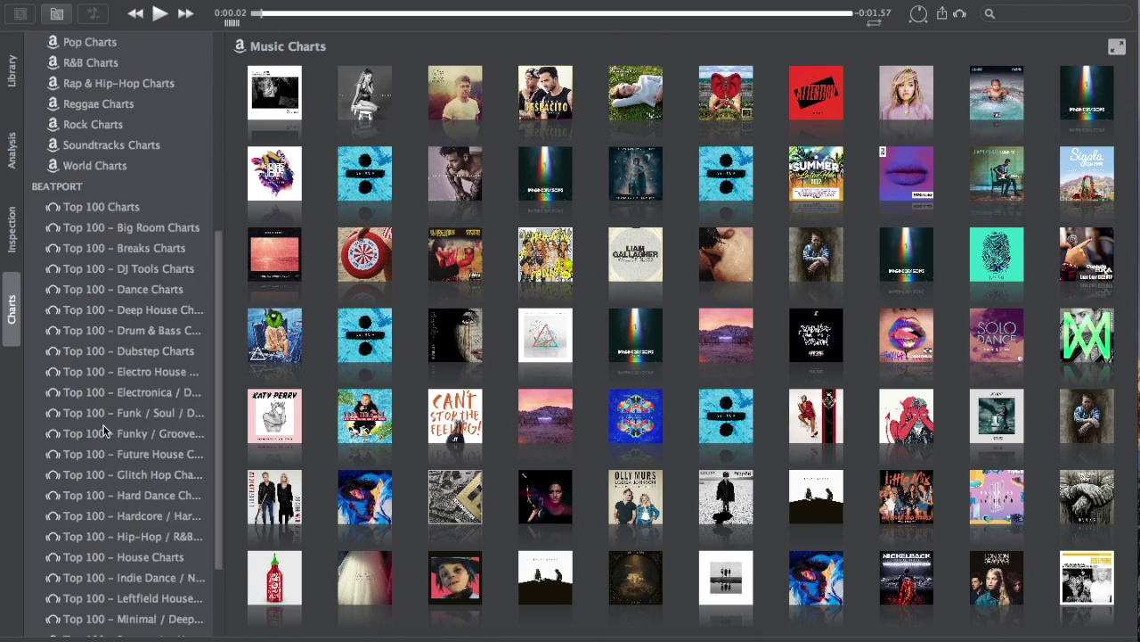
scroll(104, 432, "down", 2)
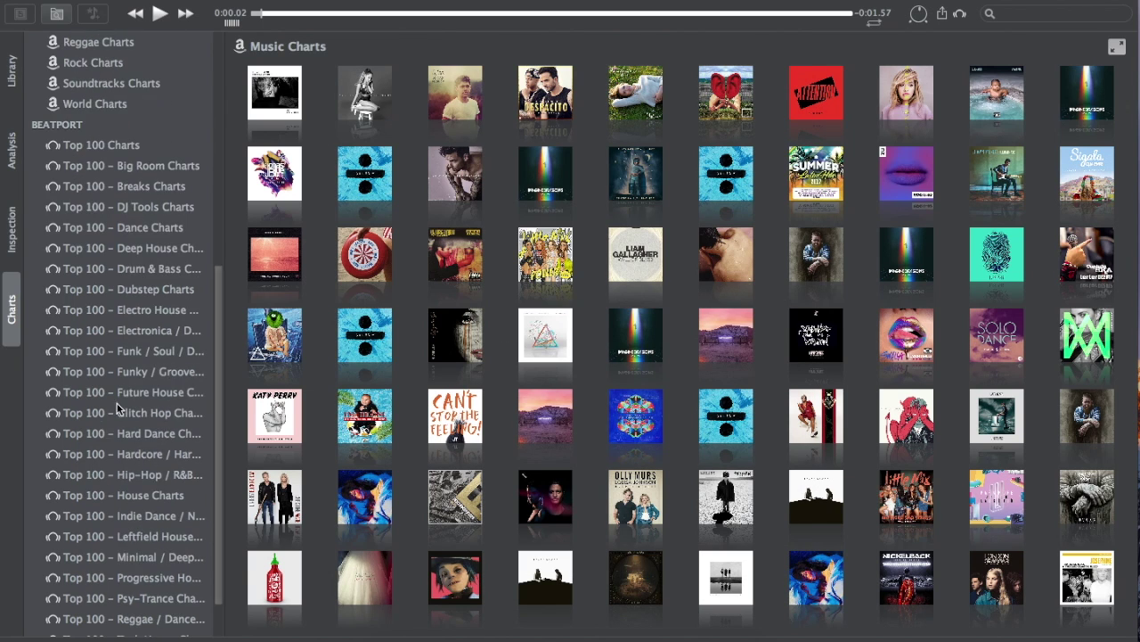
left_click(174, 477)
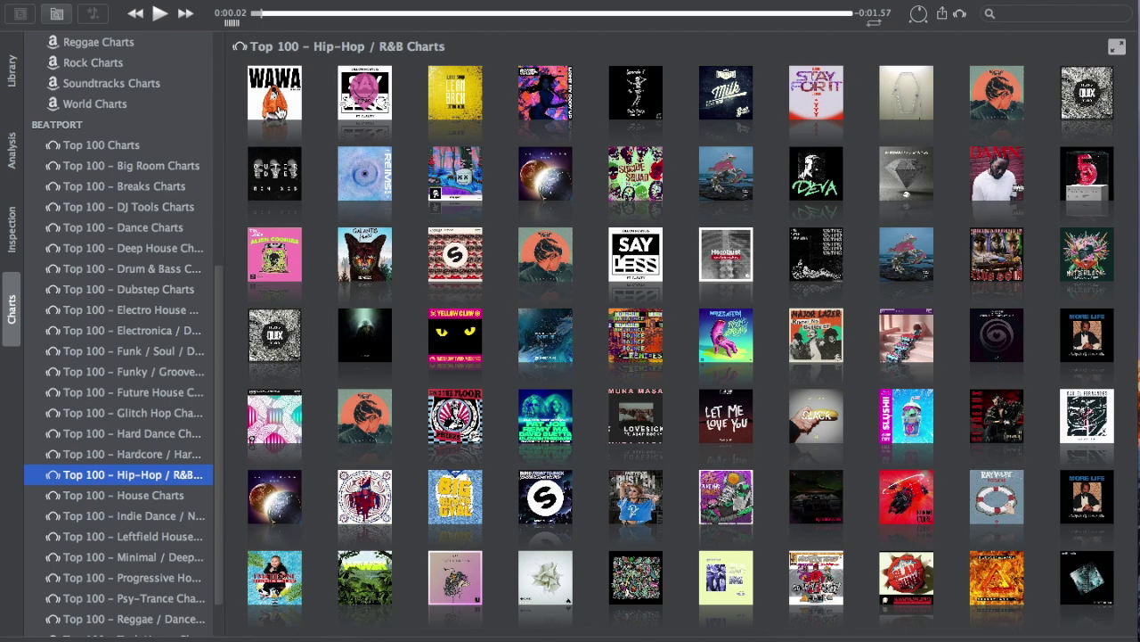
scroll(172, 221, "up", 10)
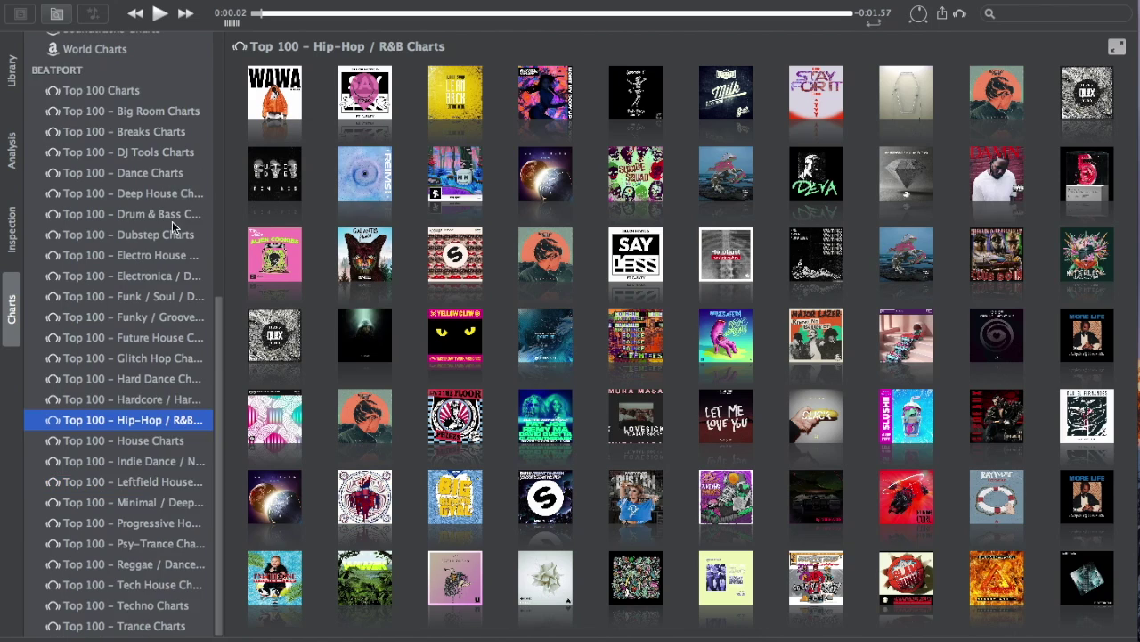
- Return to the music library and select "Saturday Night Special" by Lynyrd Skynyrd to find its matching songs
left_click(11, 73)
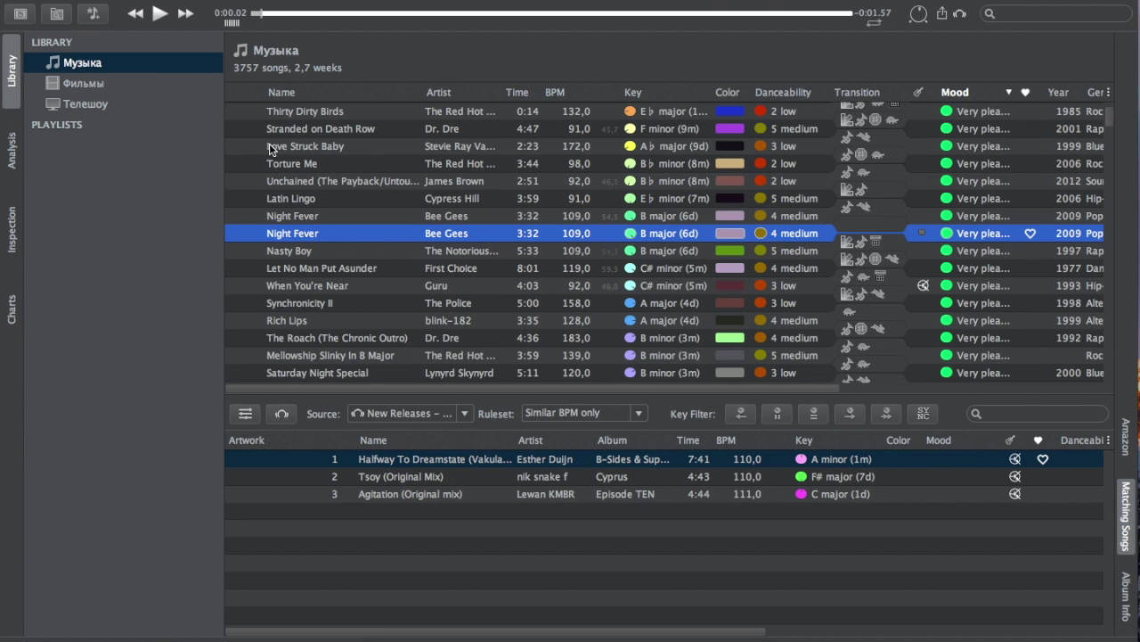
scroll(549, 273, "down", 4)
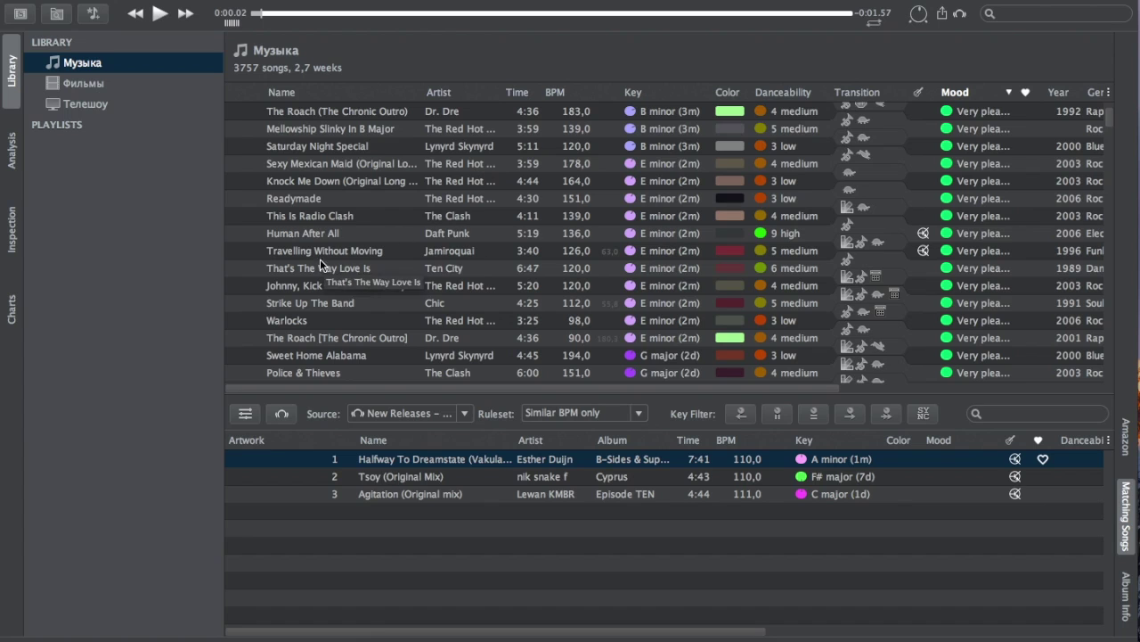
left_click(322, 148)
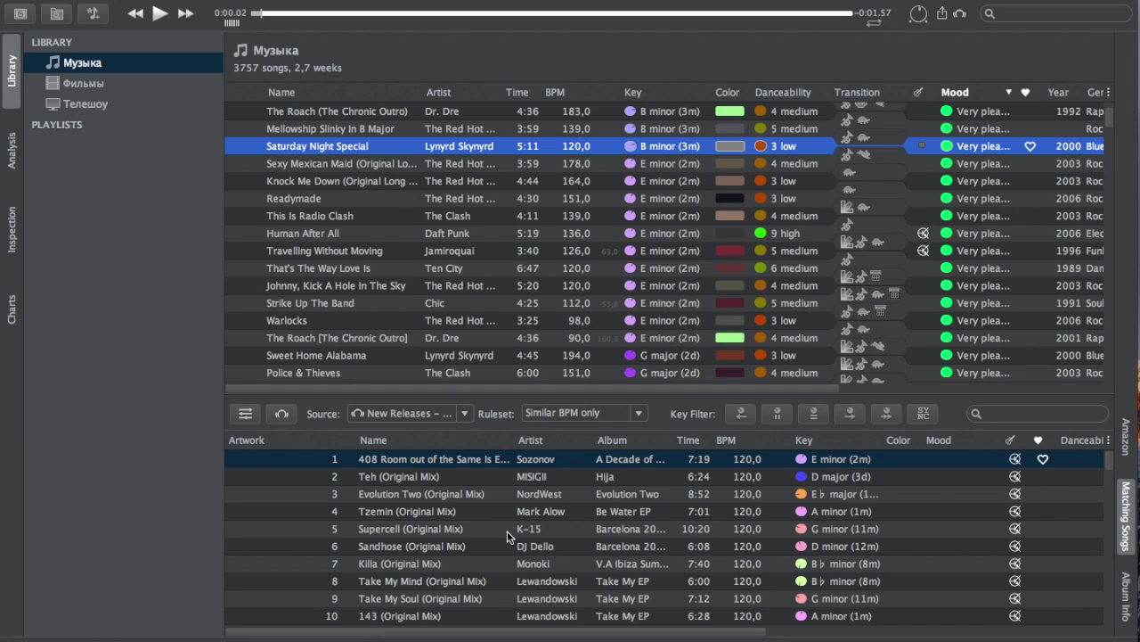
- Review the available sources for matching songs without changing the source, and look through the list of matches
left_click(461, 416)
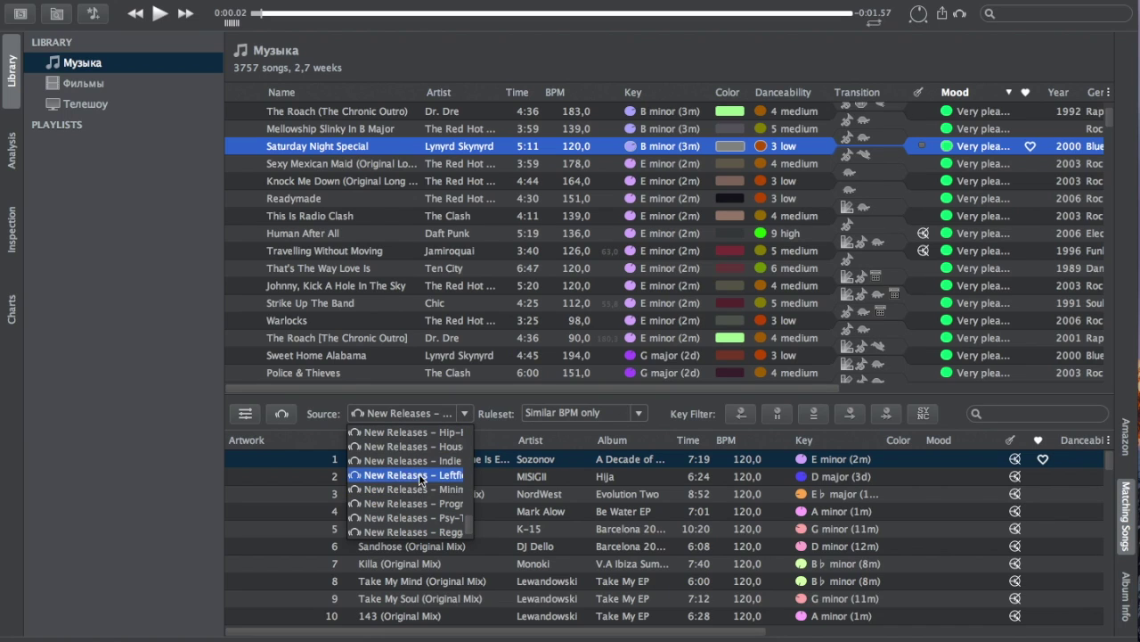
left_click(511, 416)
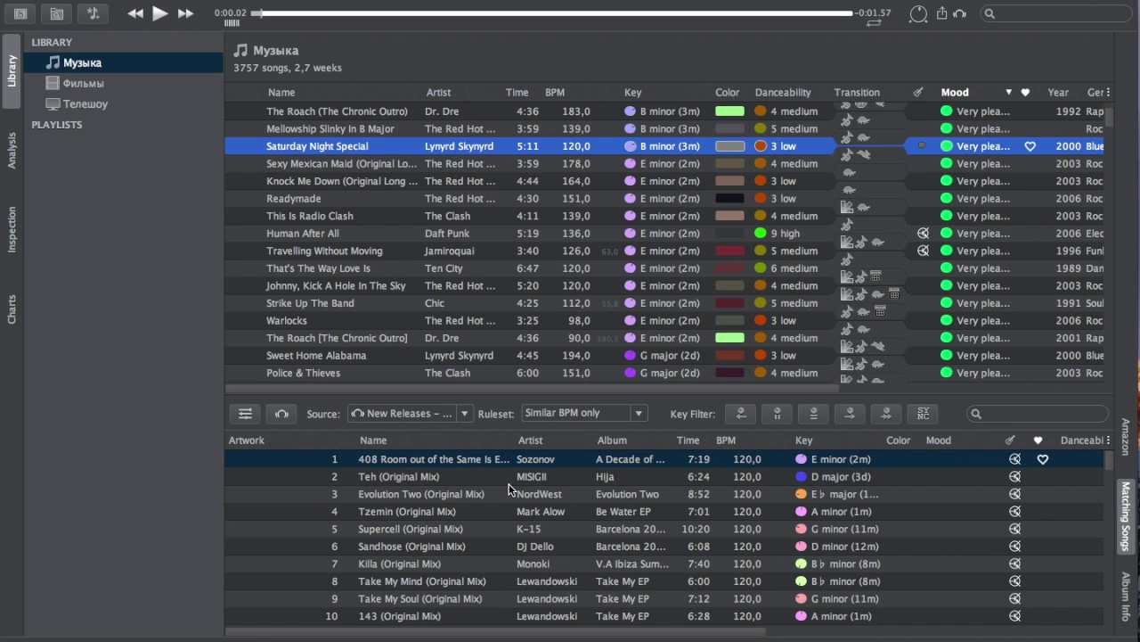
scroll(464, 485, "down", 15)
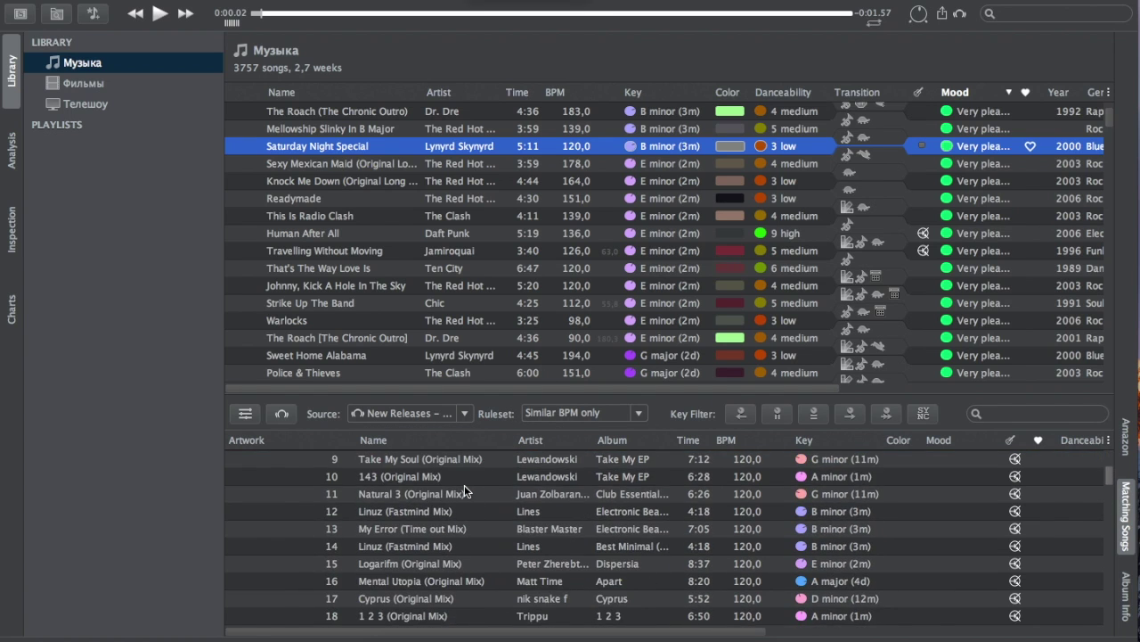
scroll(464, 485, "right", 2)
scroll(464, 485, "up", 16)
scroll(464, 485, "left", 2)
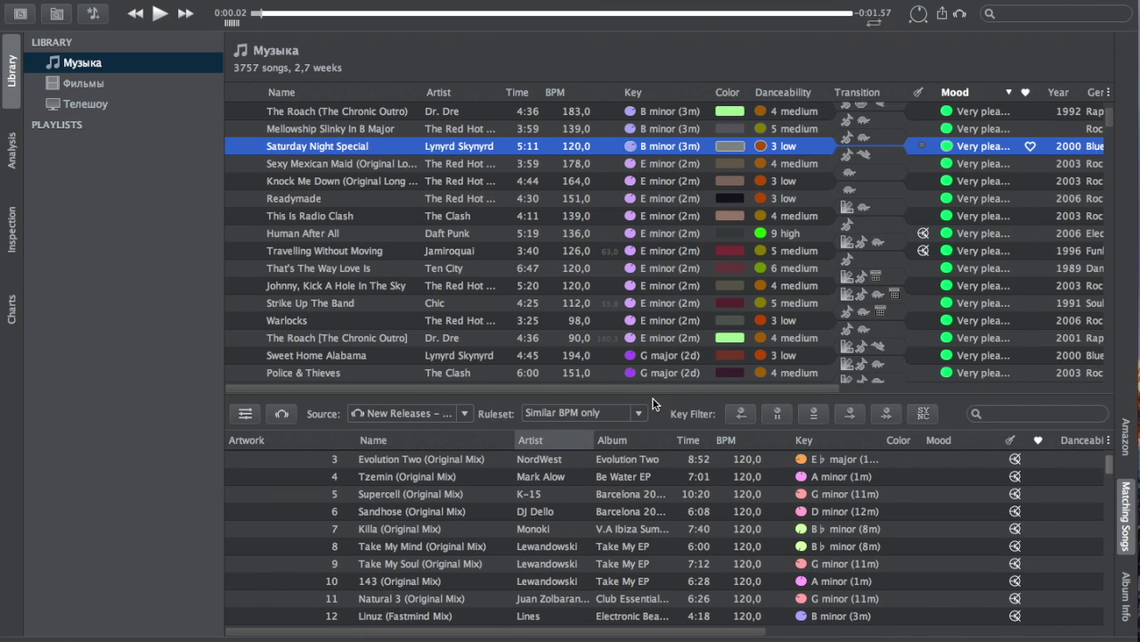
- Review the matching rulesets, keep Similar BPM only, and turn on the SYNC option of the key filter
left_click(639, 413)
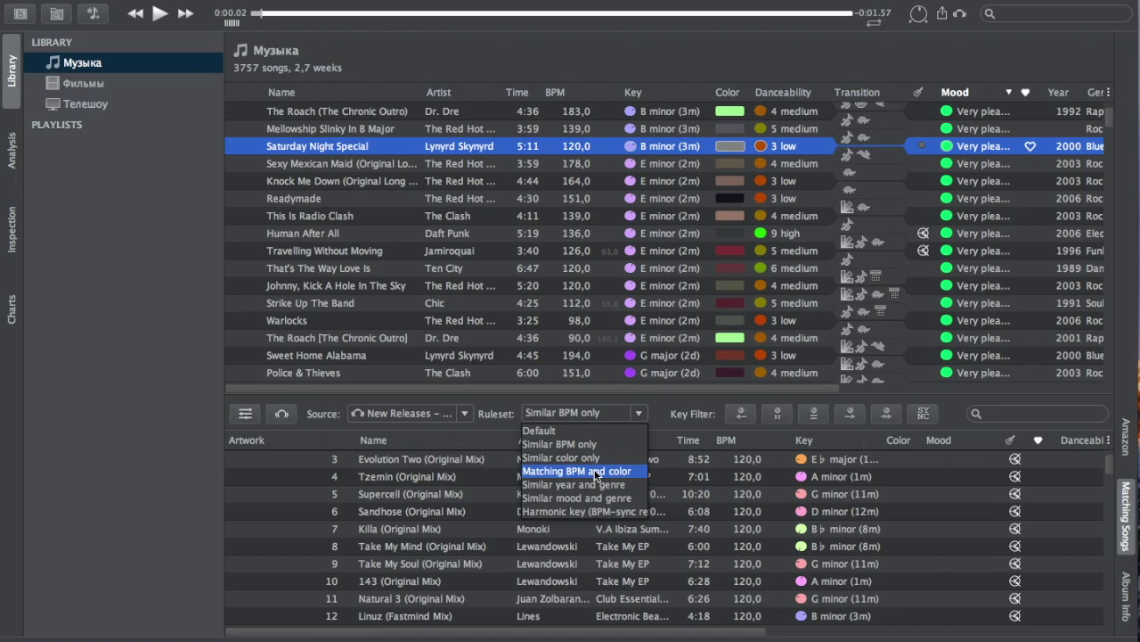
left_click(496, 424)
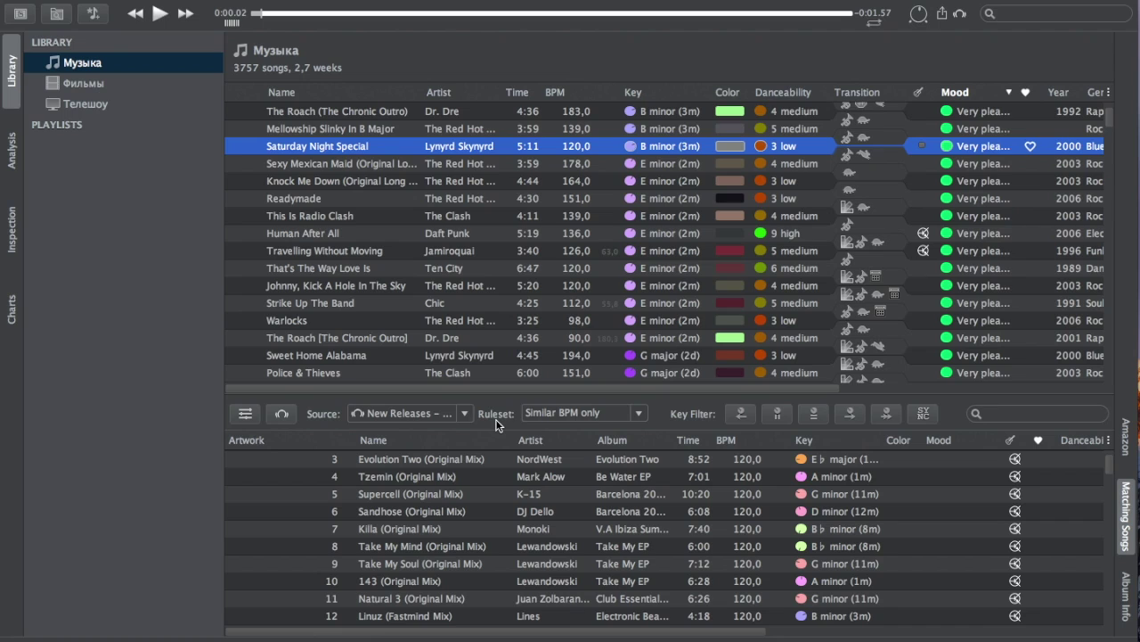
left_click(920, 415)
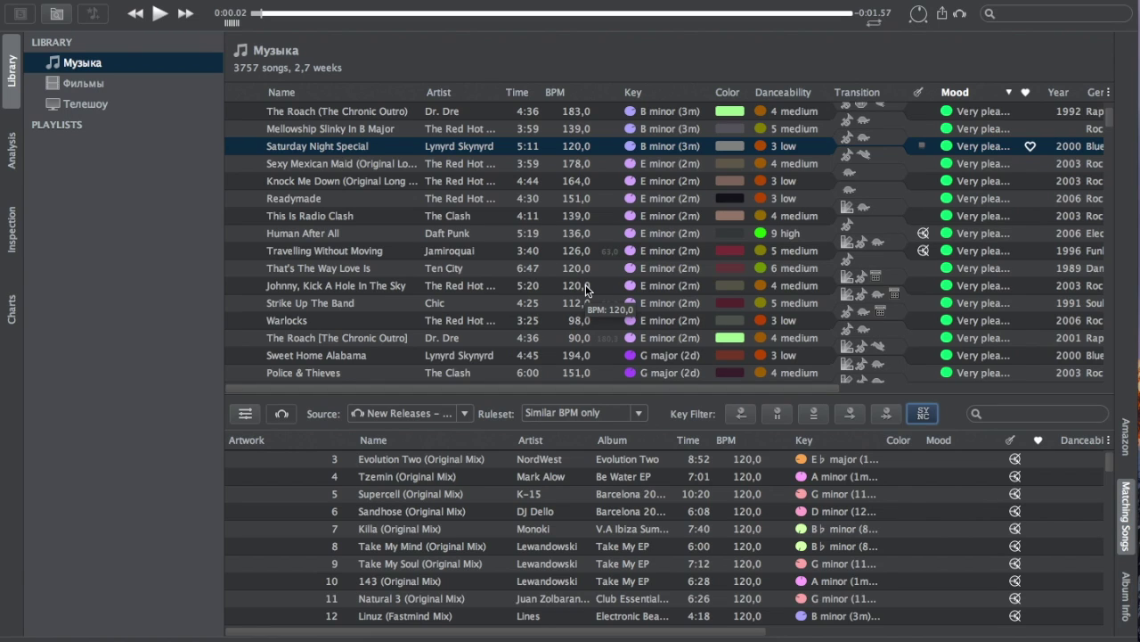
- Create a matchlist from the library seeded with "Readymade", using the Similar BPM only ruleset, 50% match quality and a 25-song limit
left_click(311, 205)
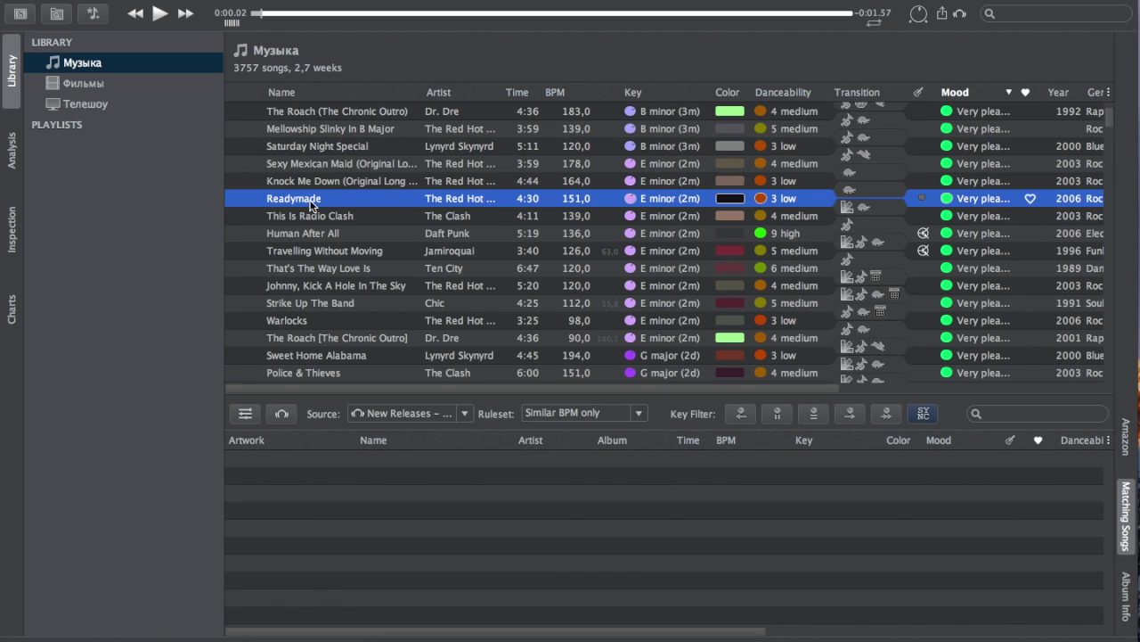
right_click(310, 204)
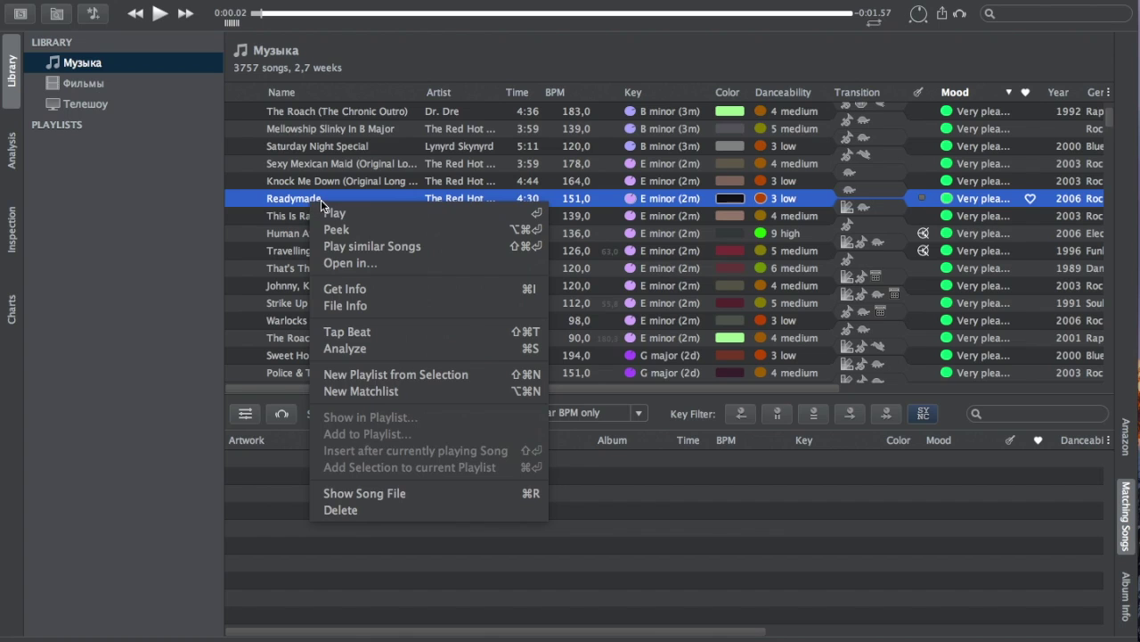
left_click(415, 392)
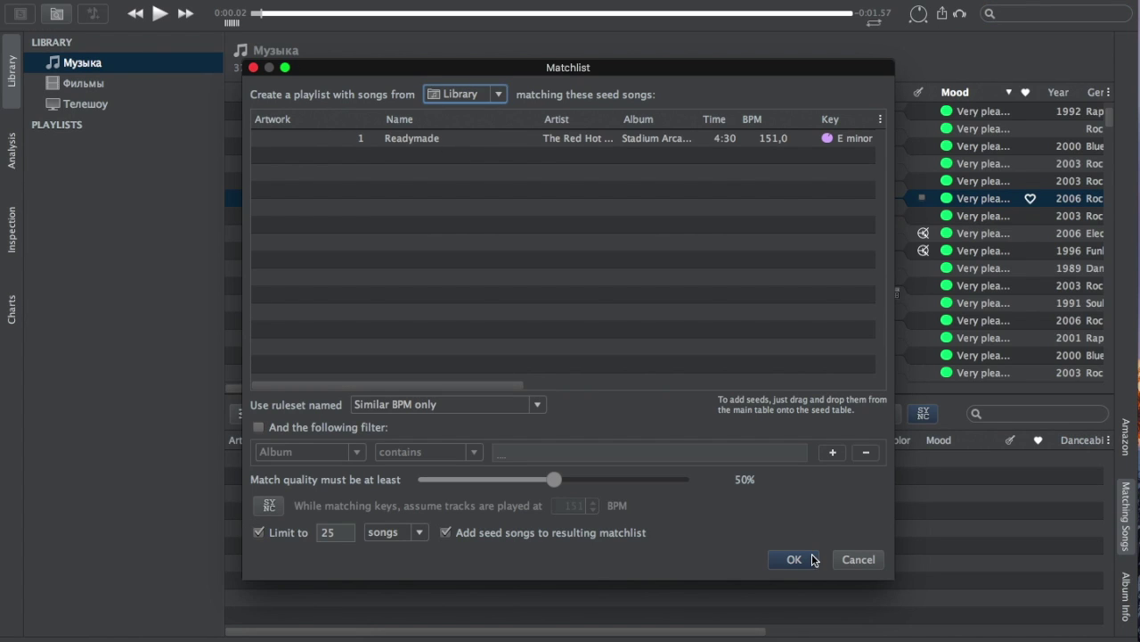
left_click(799, 558)
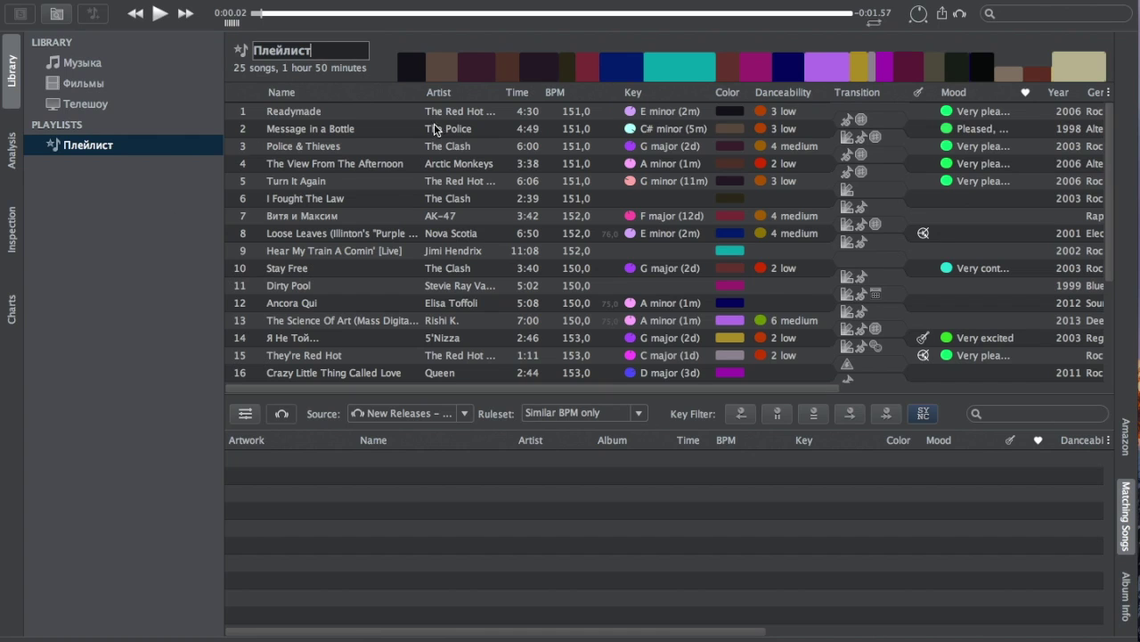
- Look through the songs of the new playlist and return to the full music library
scroll(409, 169, "down", 5)
scroll(508, 43, "up", 5)
left_click(92, 66)
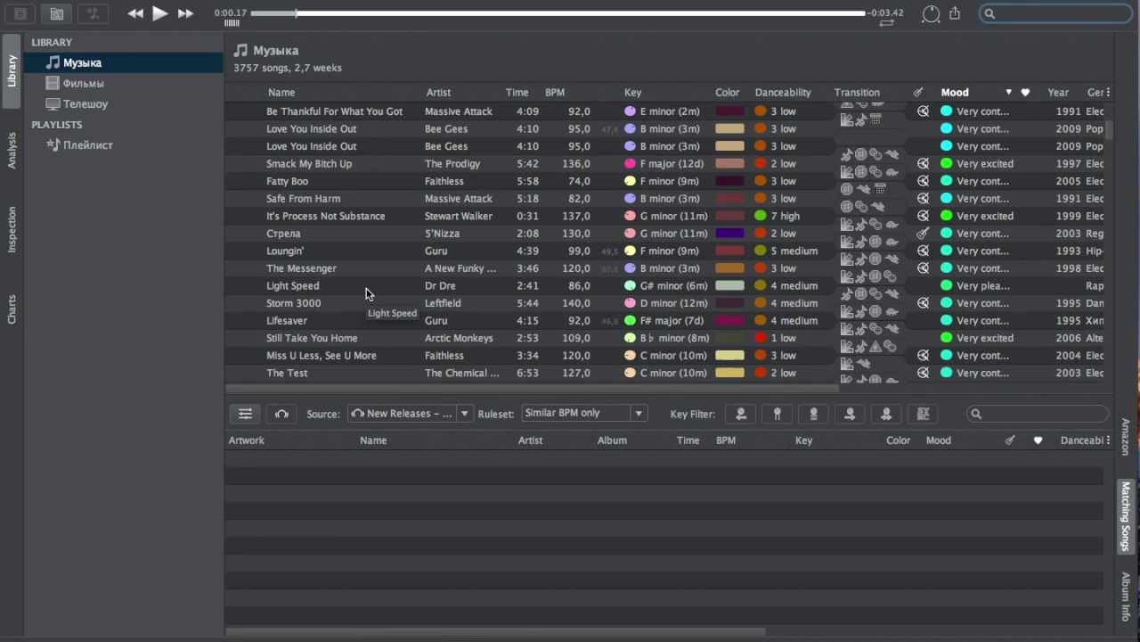
- Start playing songs similar to "Loungin'" by Guru
left_click(319, 251)
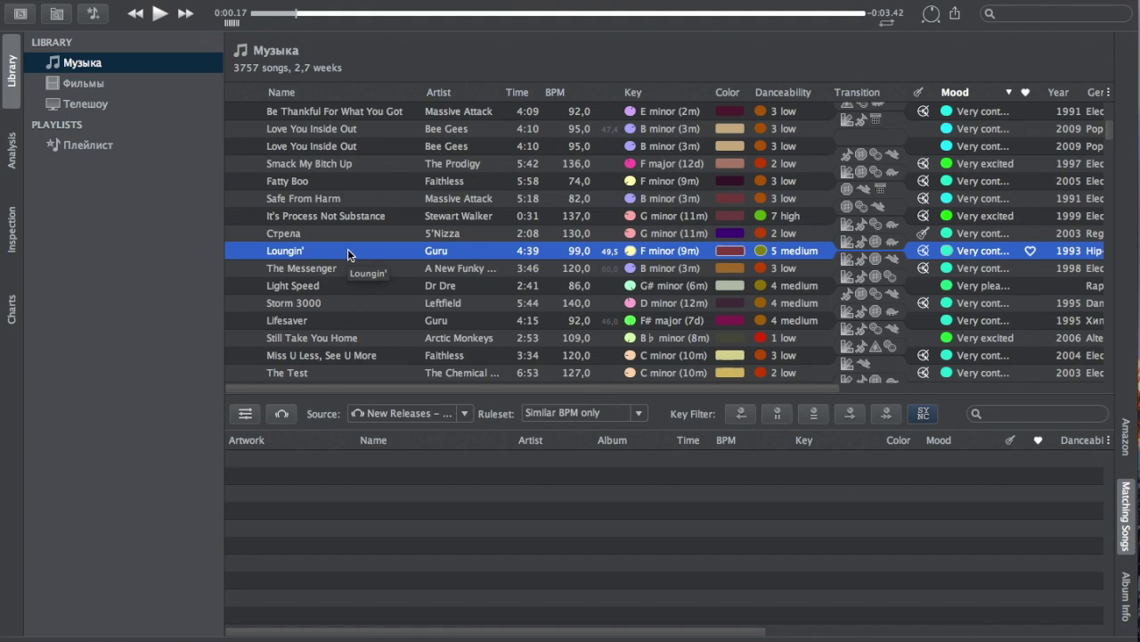
right_click(347, 248)
left_click(405, 295)
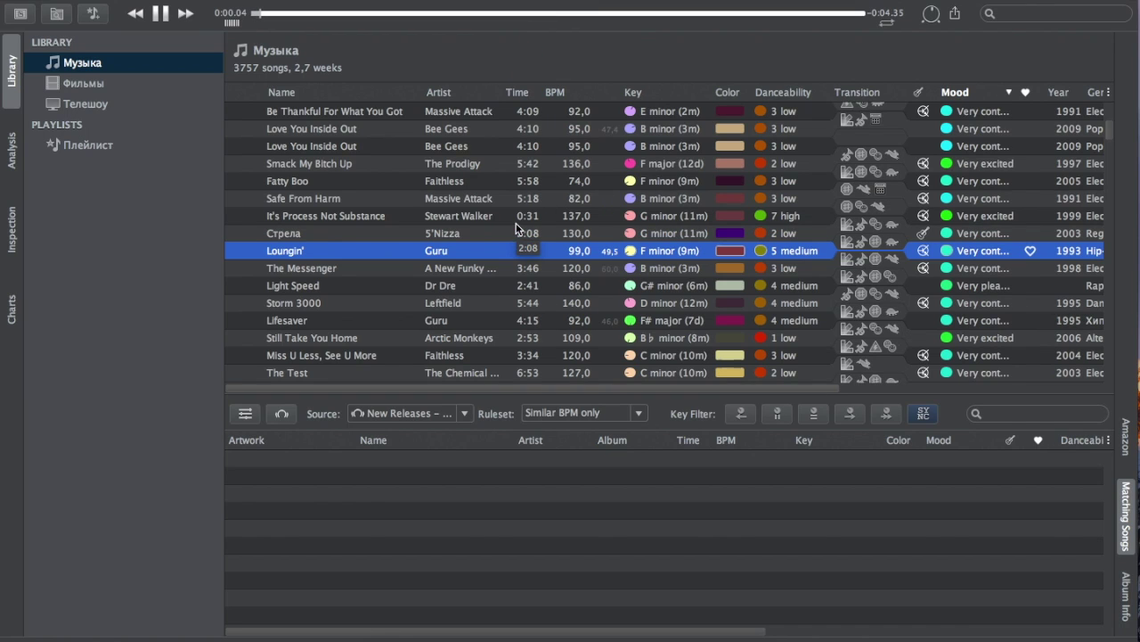
- Skip ahead three songs in the similar-songs queue and pause playback
left_click(186, 15)
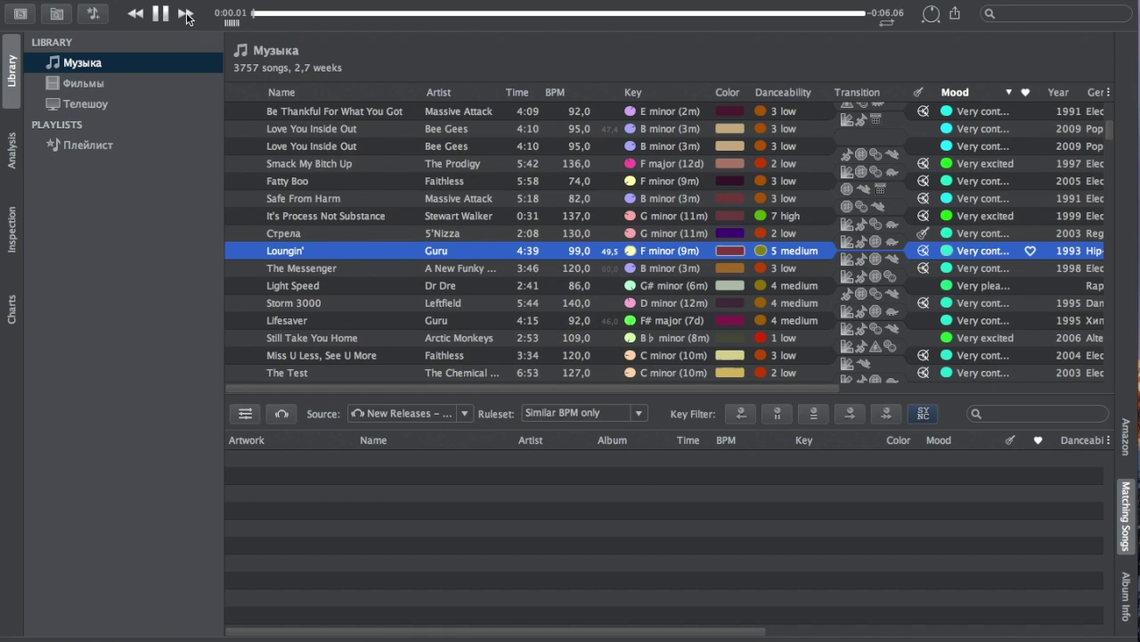
left_click(186, 15)
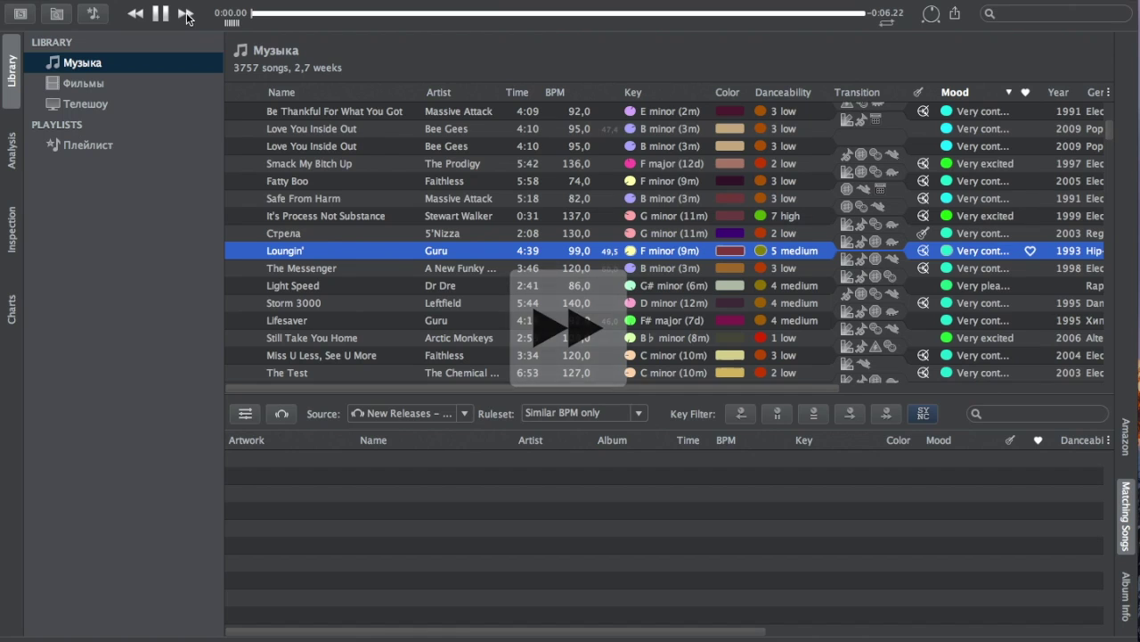
left_click(186, 15)
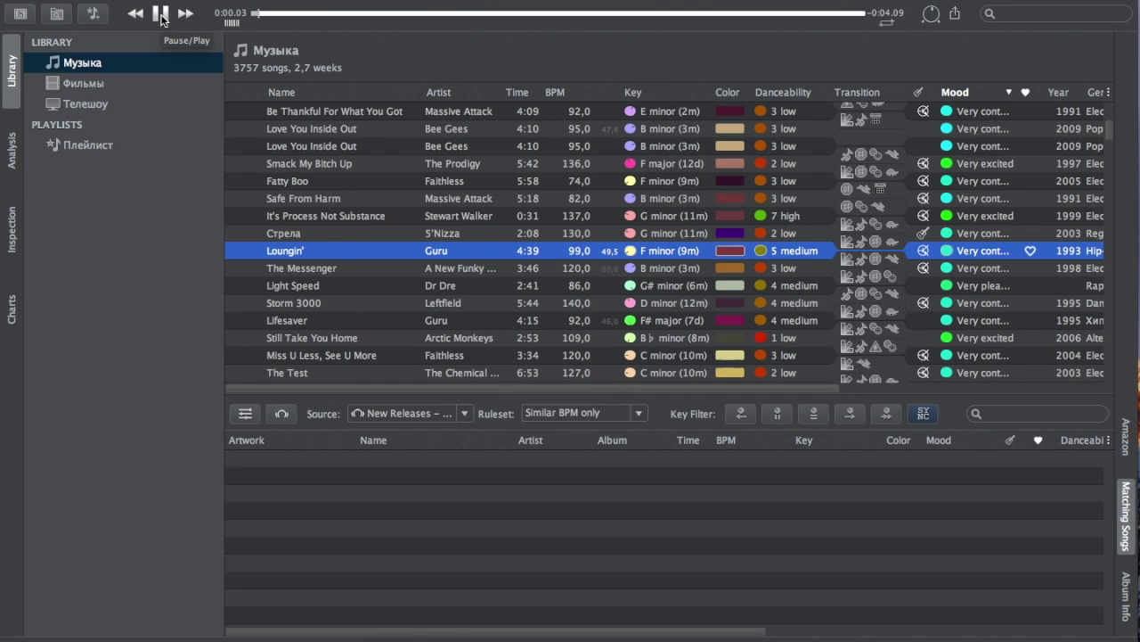
left_click(161, 15)
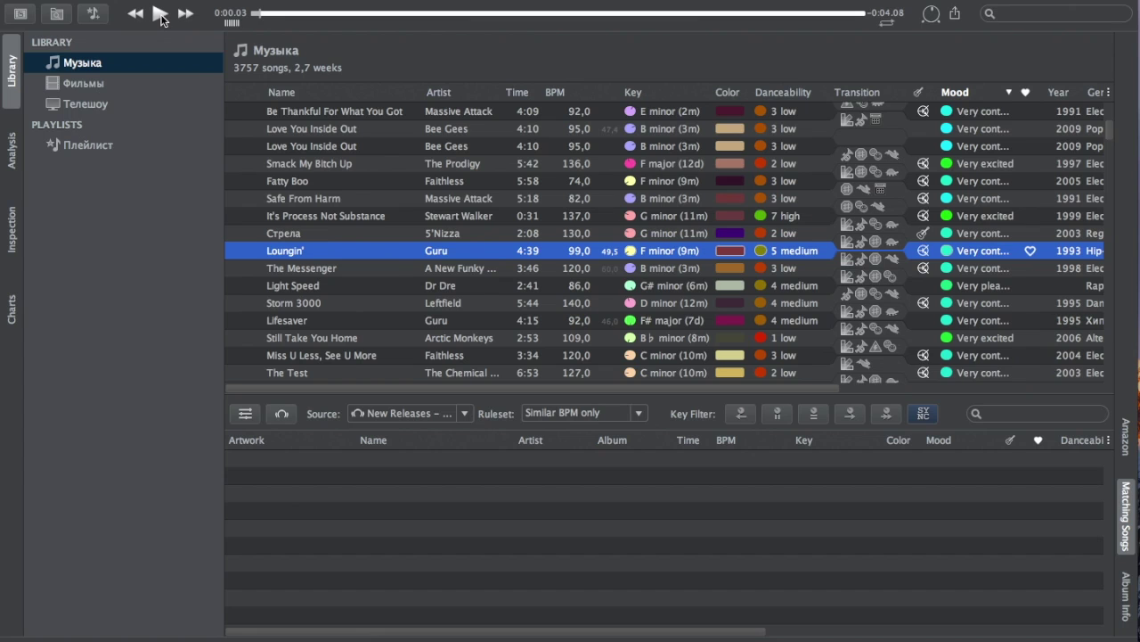
- Show the large album artwork view for the current song
key("super+2")
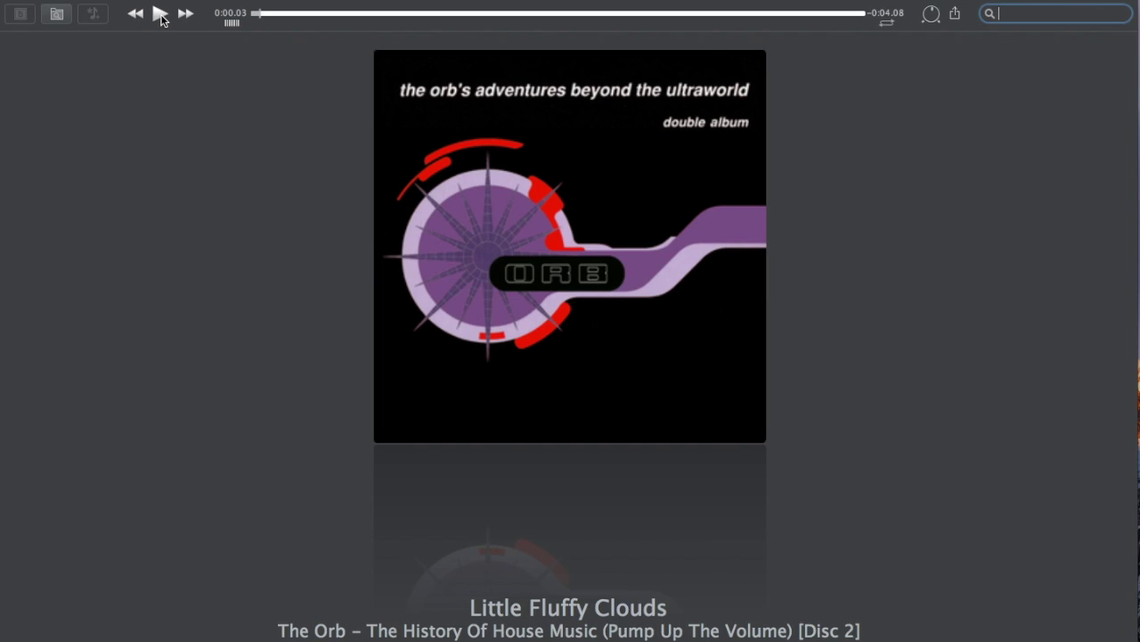